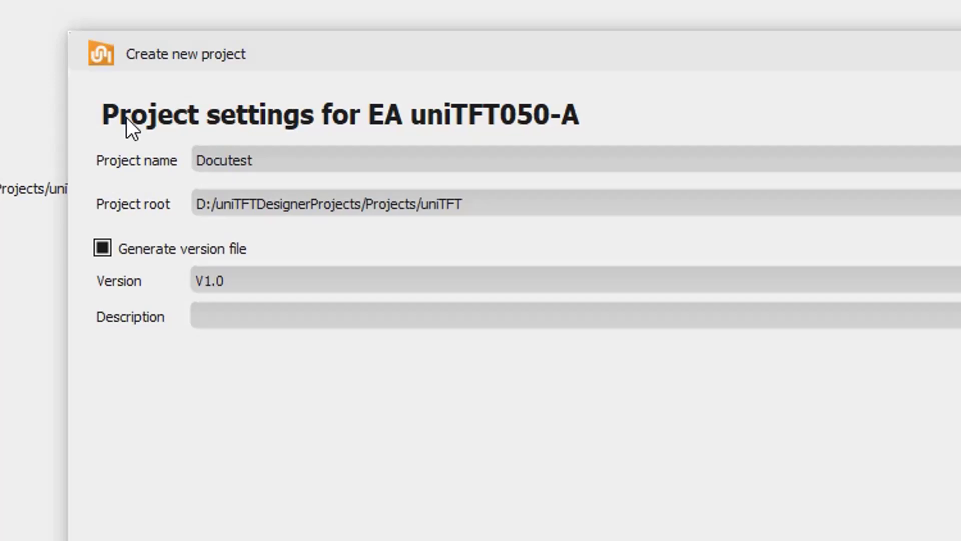
- Create the uniTFT050-A project Docutest2 with a version file and the description Testversion
click(213, 320)
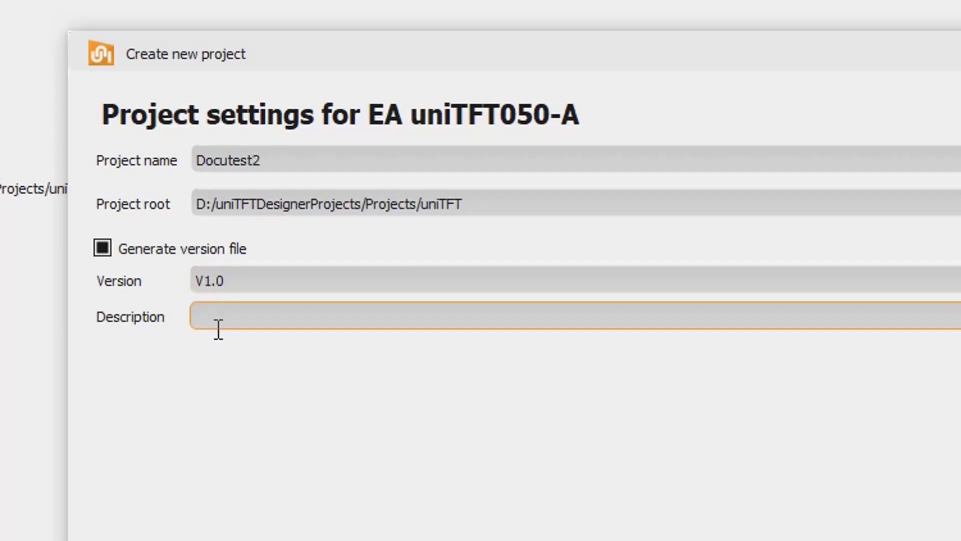
text(Testversion)
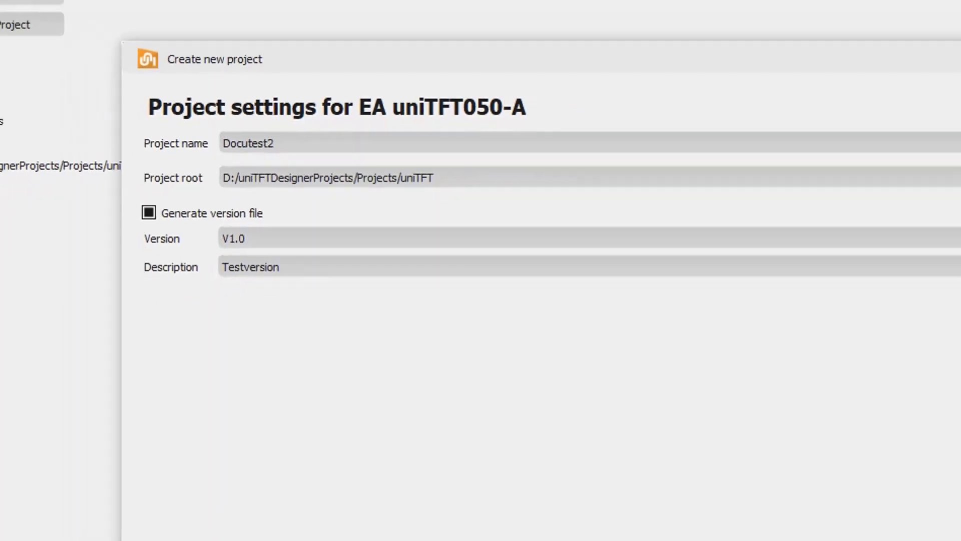
click(738, 465)
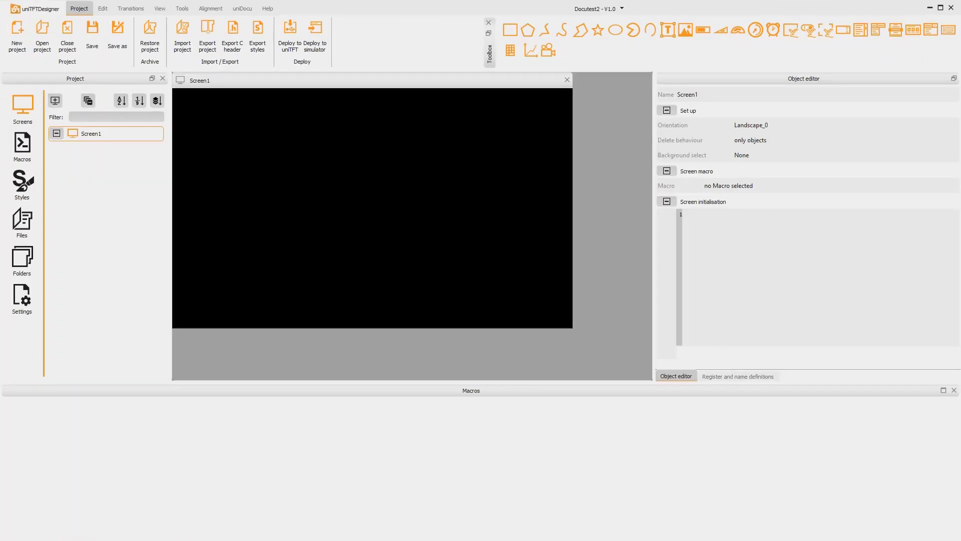
- Add a category to the V1.0 entry in the project documentation and name it Hardware
click(242, 9)
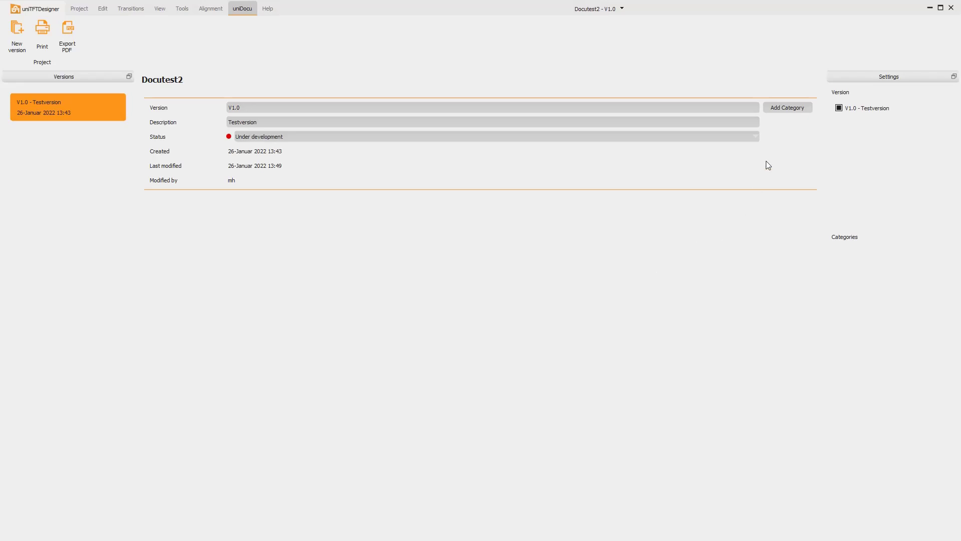
click(788, 109)
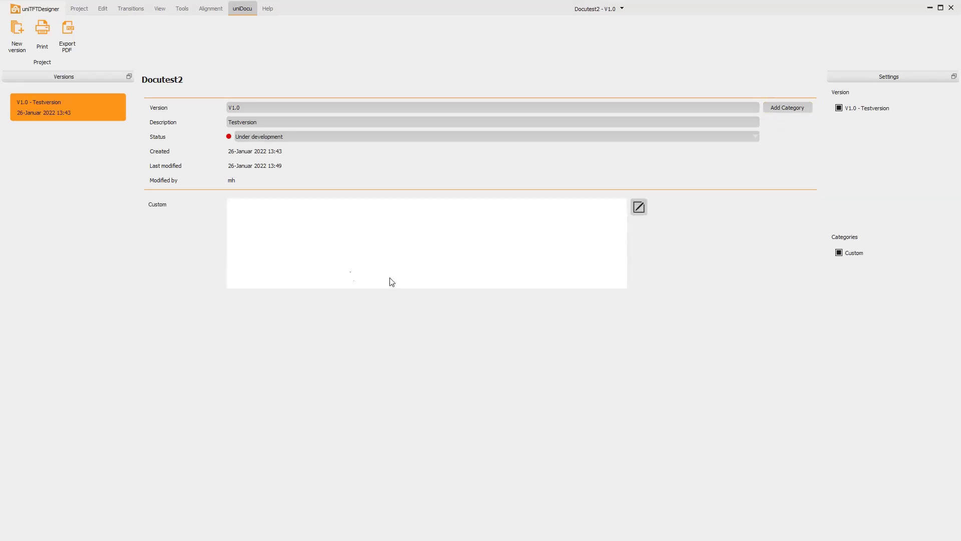
double_click(158, 204)
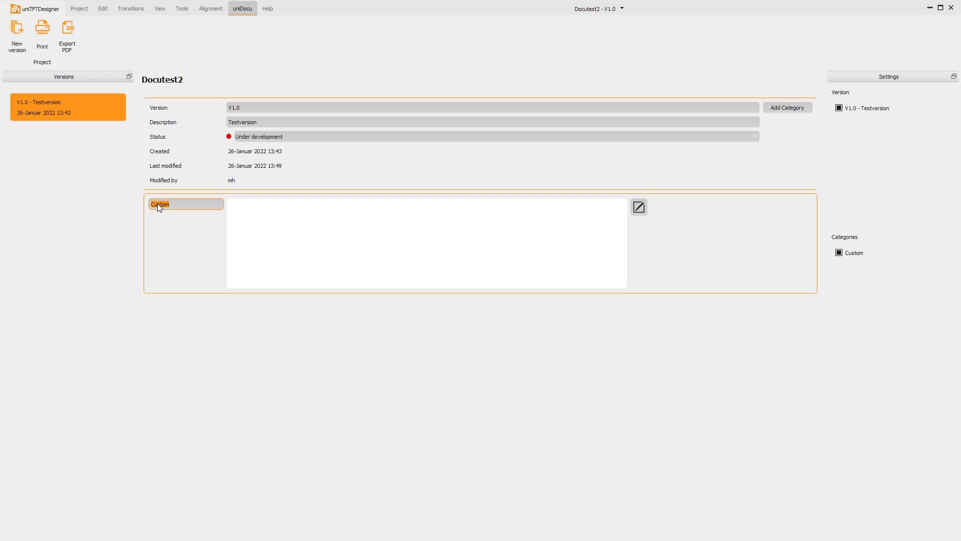
text(Hardware)
key(Return)
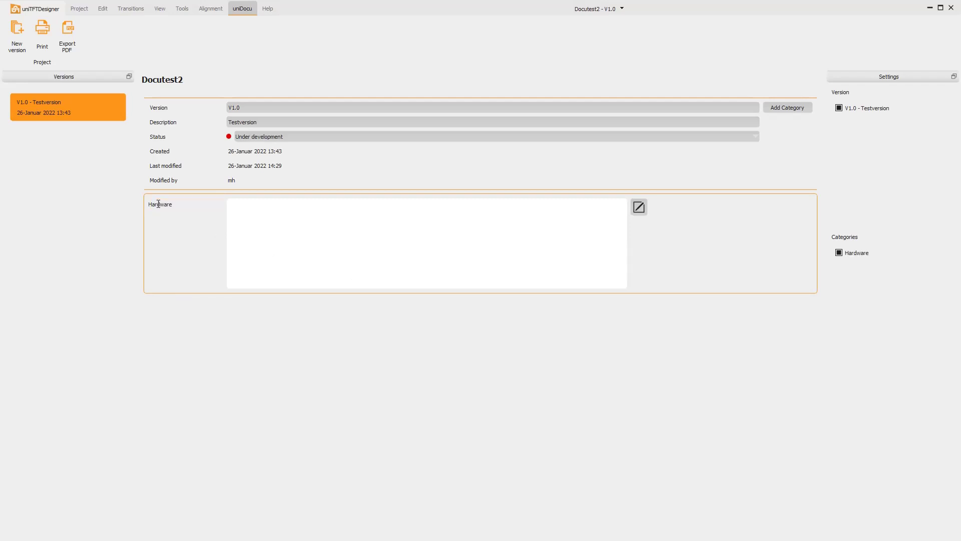
- Open the Hardware category's content for editing and enter the line "Hardware for Testdocu"
click(419, 244)
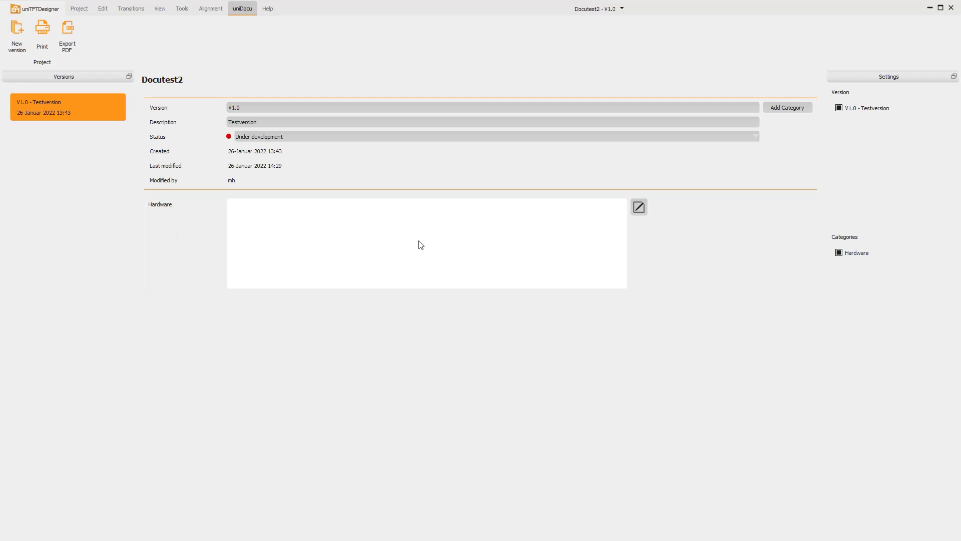
click(320, 165)
text(Har)
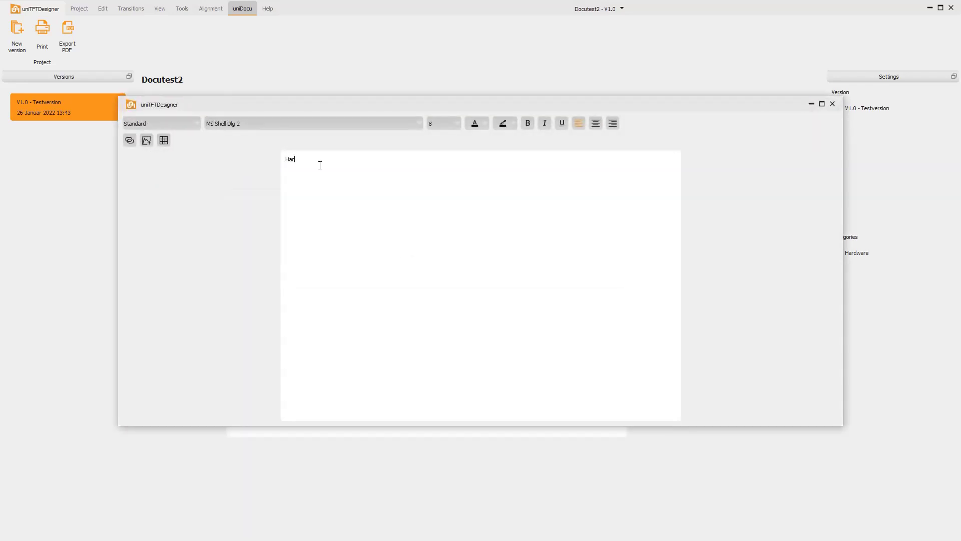
text(dware for Testdocu)
- Insert the annotated circuit board image below the "Hardware for Testdocu" line and centre it
click(147, 141)
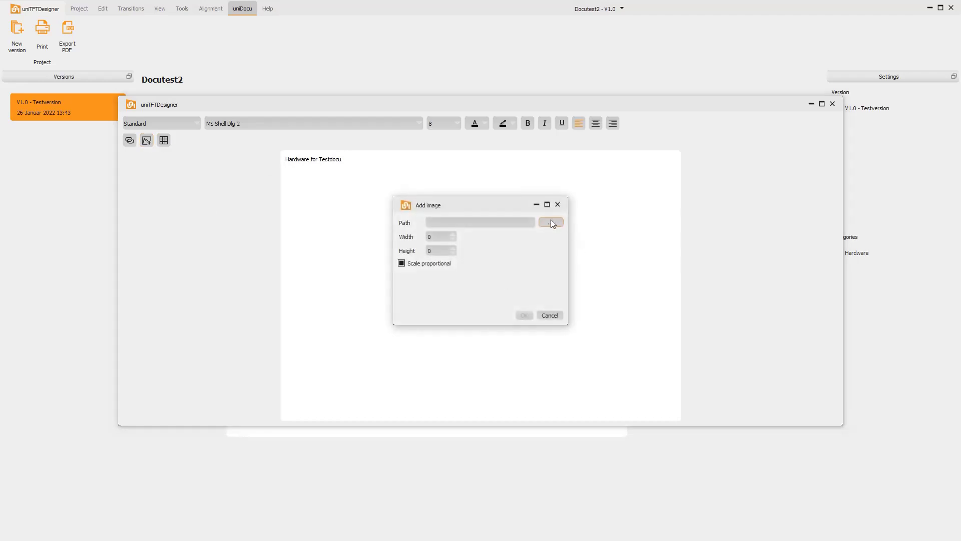
click(550, 222)
click(628, 332)
double_click(628, 332)
click(524, 315)
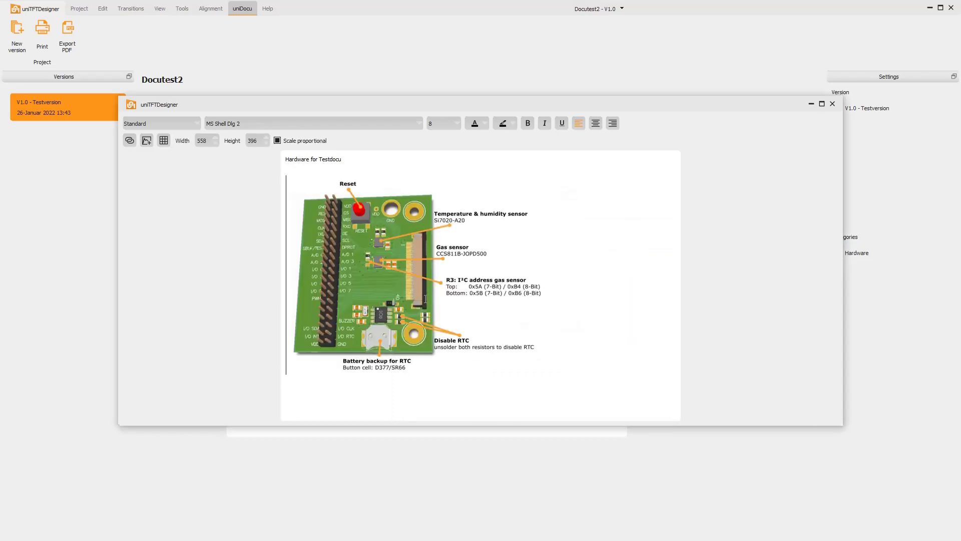
click(596, 123)
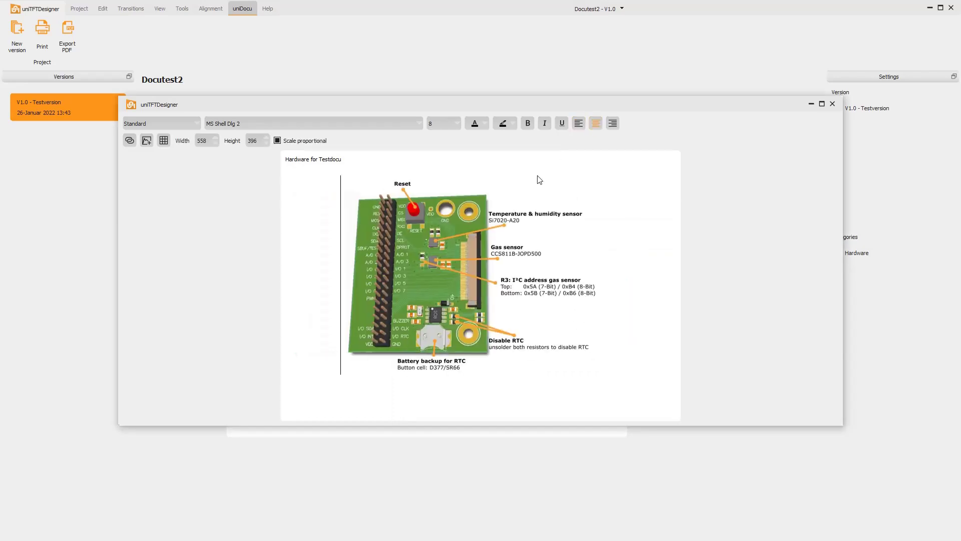
- Format the "Hardware for Testdocu" line as a heading with a larger font size and bold
drag(342, 159, 281, 159)
click(455, 125)
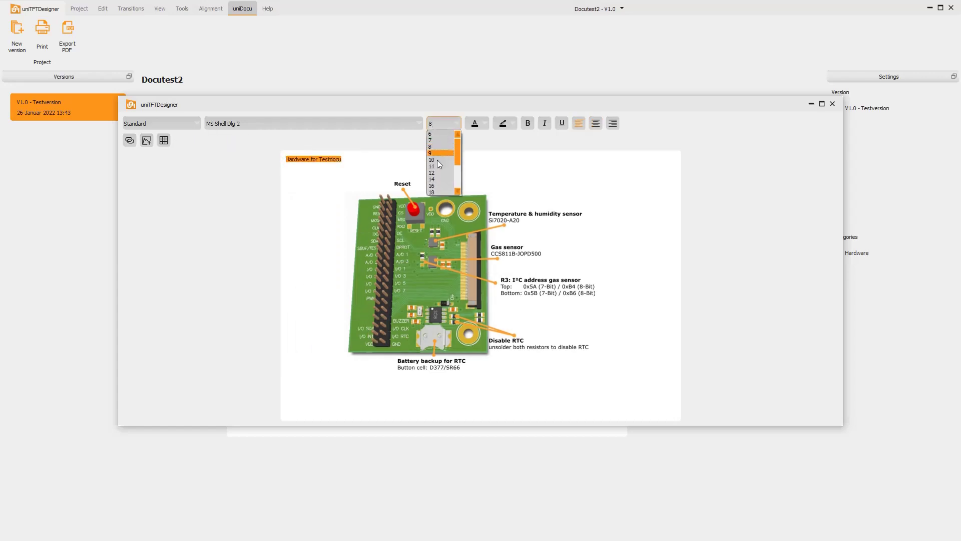
click(437, 160)
click(529, 123)
click(402, 393)
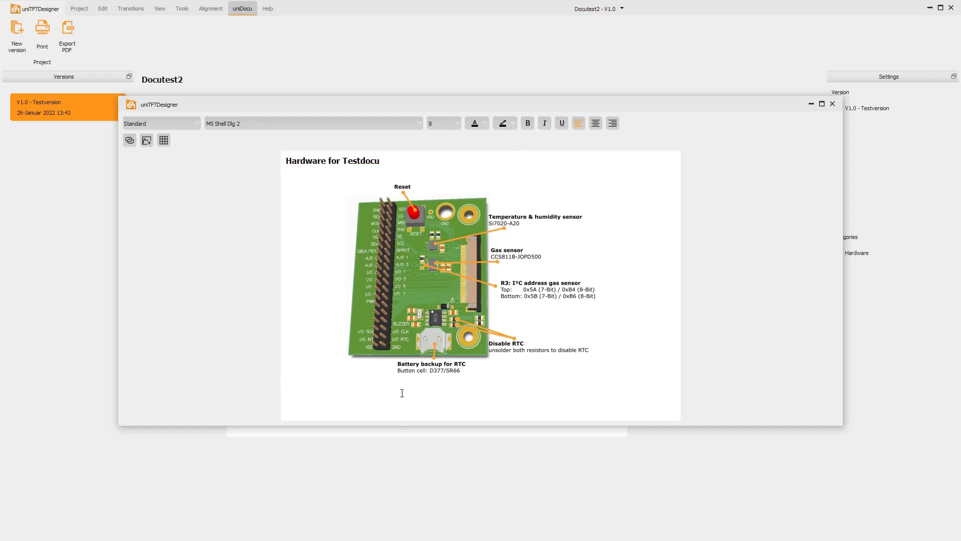
text(More information on the)
click(130, 142)
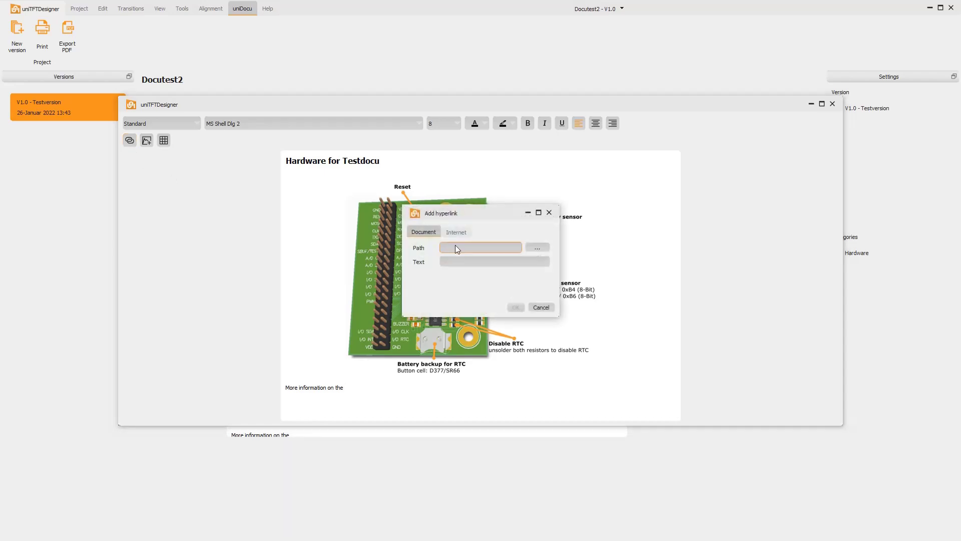
click(455, 232)
text(www.lcd)
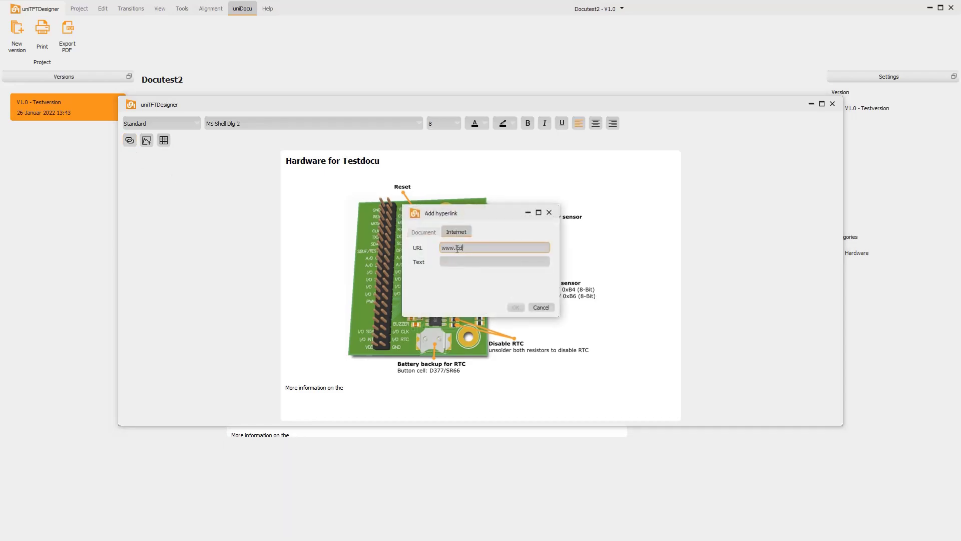
text(-module.de)
click(474, 257)
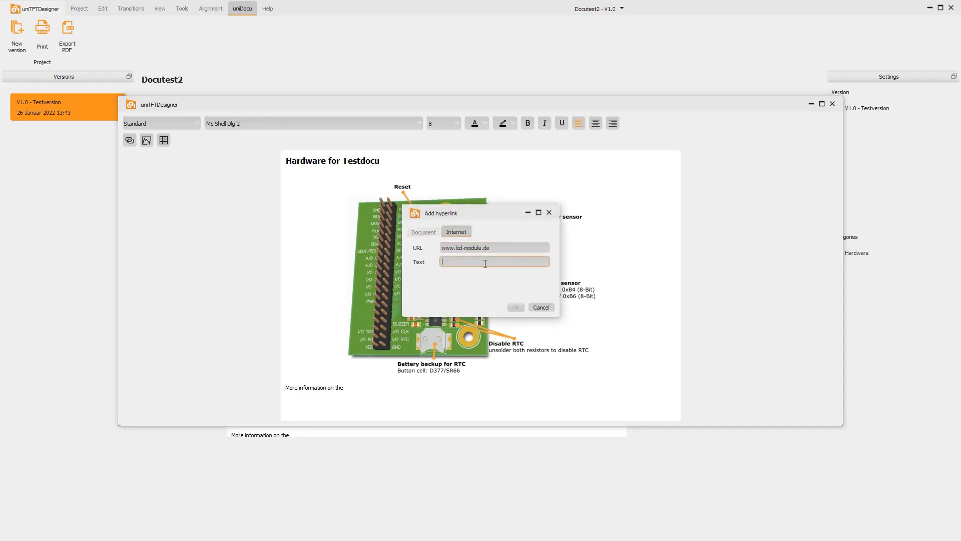
text(website)
click(516, 307)
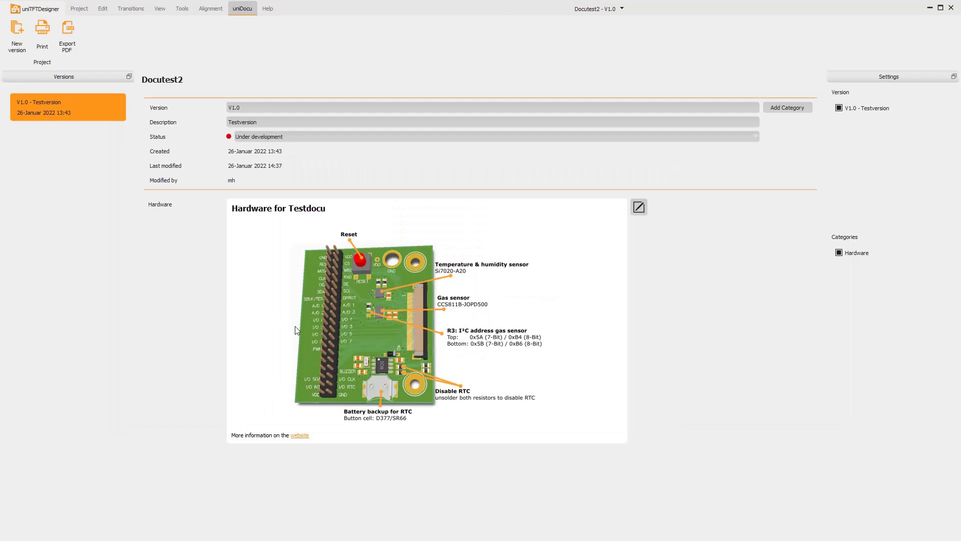
- Follow the website link in the Hardware category to test it, and close the browser
click(304, 436)
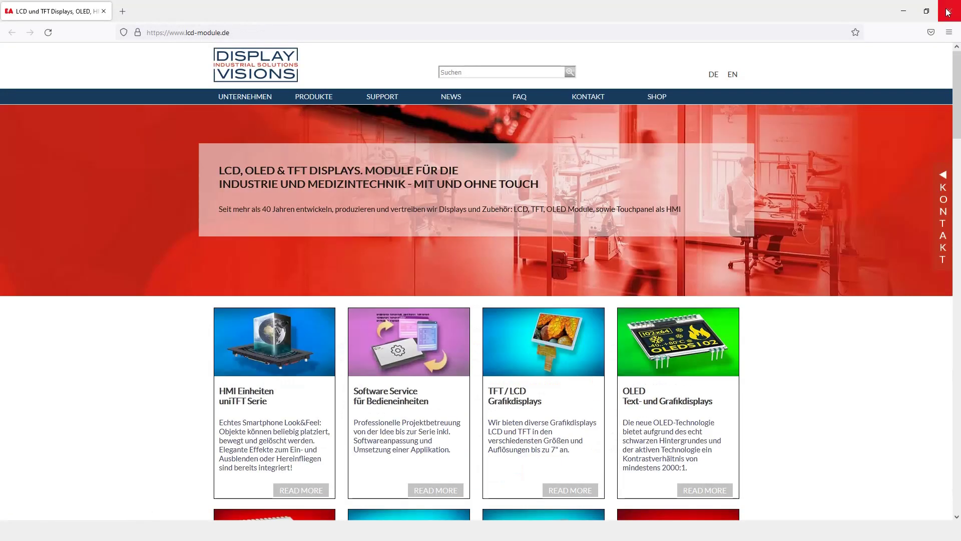
click(949, 11)
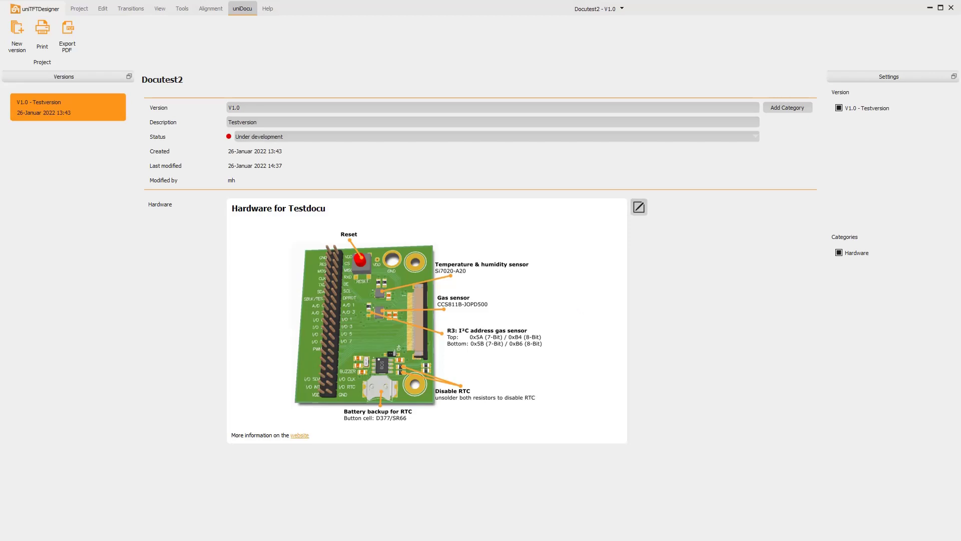
- Create a new project version V2.0 without a description
click(17, 30)
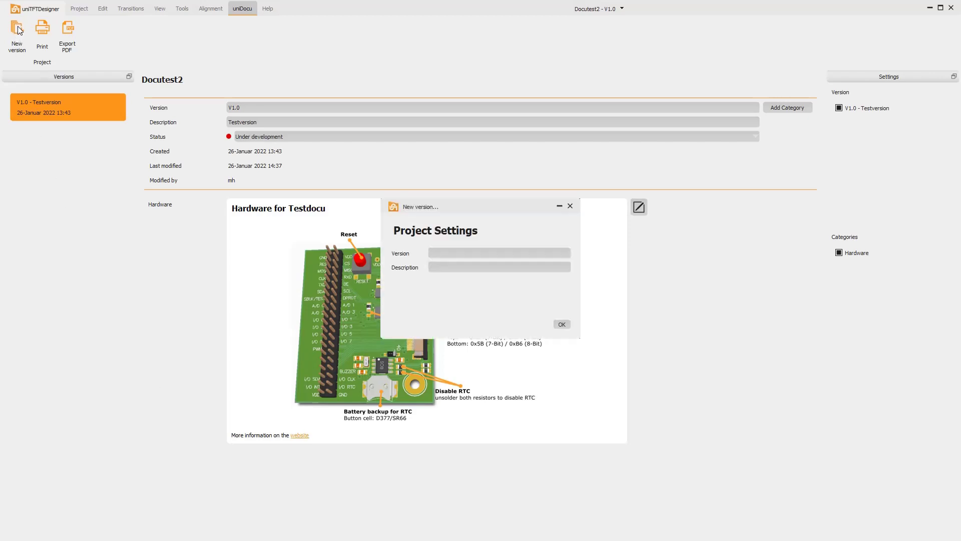
click(454, 252)
click(455, 254)
text(V2.0)
click(562, 324)
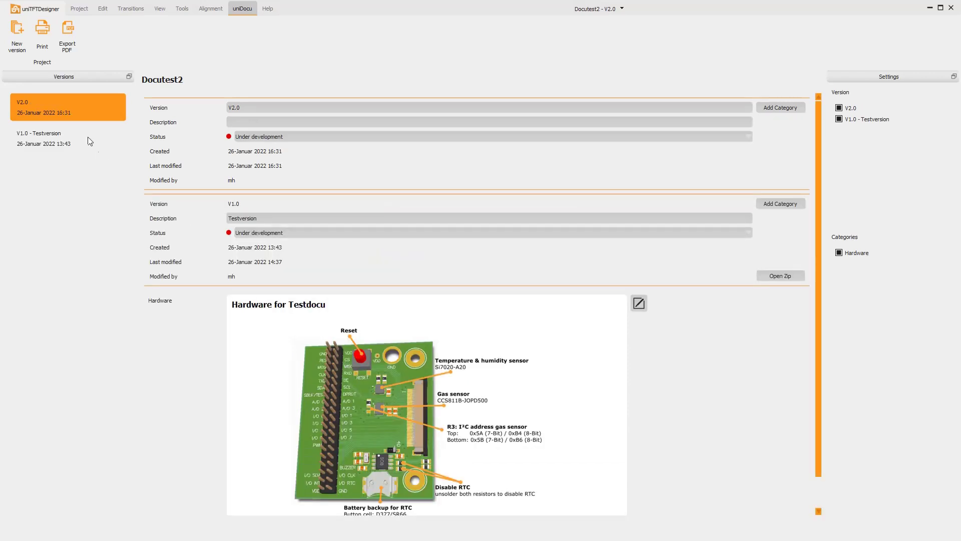
- Examine both pages of the documentation's print preview and close the preview
click(40, 27)
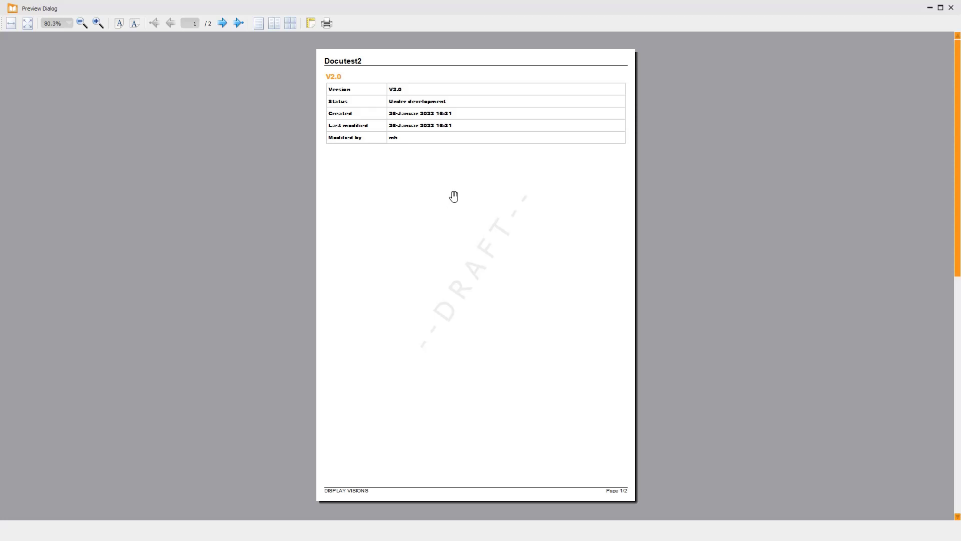
scroll(453, 196, down, 3)
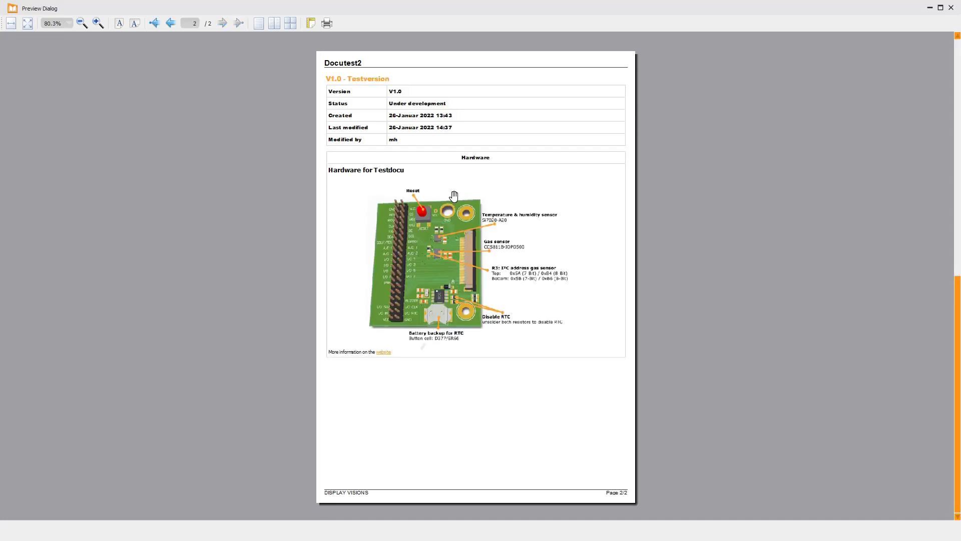
click(951, 8)
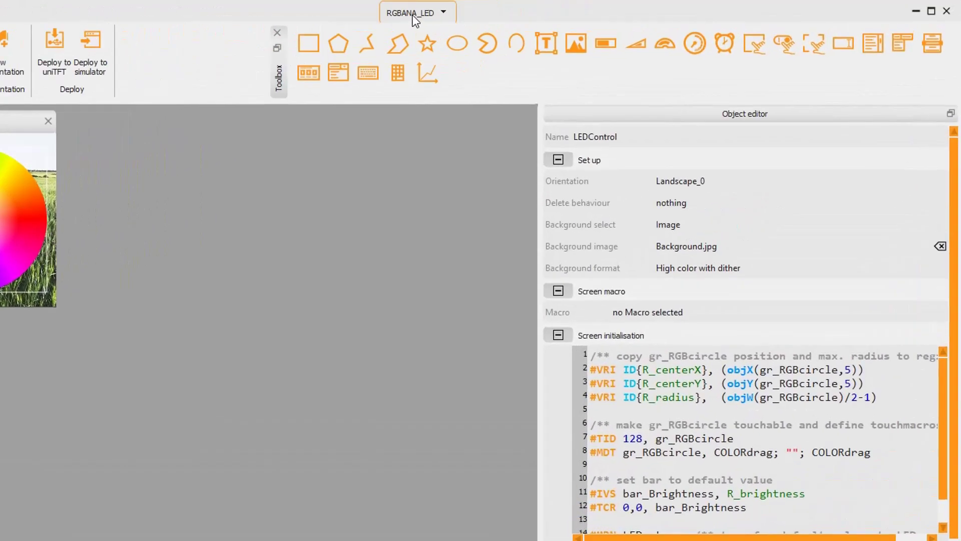
- Create new documentation for the RGBANA_LED project with version V1.0 and description Testdocu
click(414, 15)
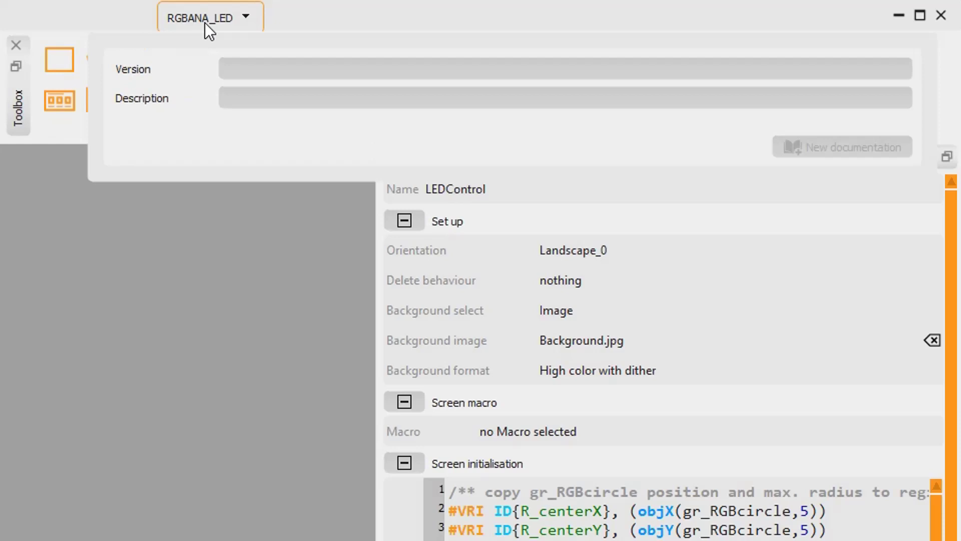
click(225, 64)
text(v1.0)
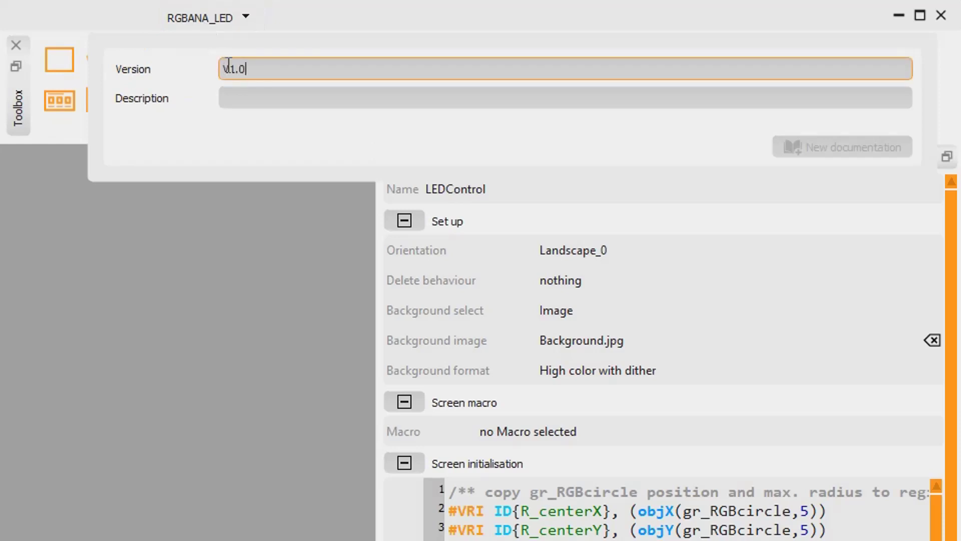
key(Tab)
text(Test)
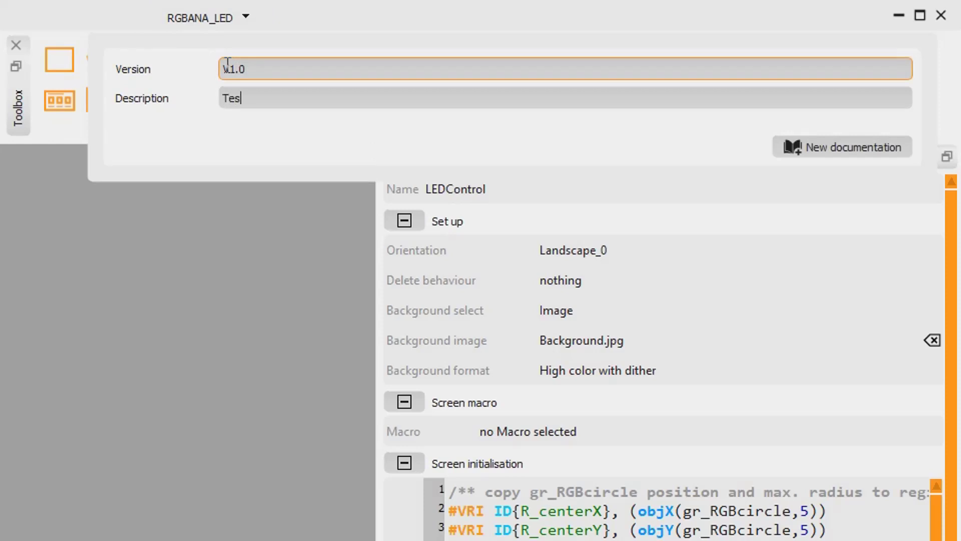
text(docu)
click(847, 147)
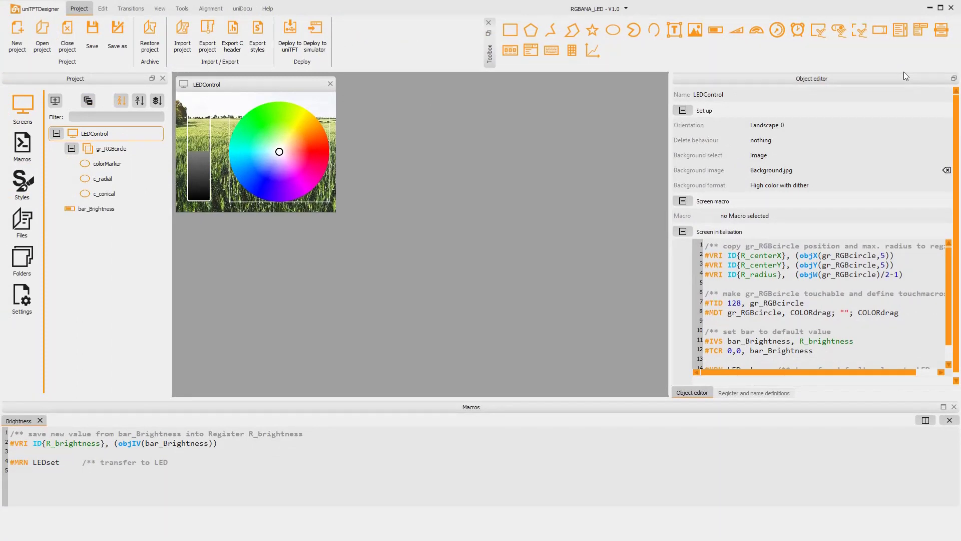
- Check the RGBANA_LED project's version summary and open its uniDocu documentation page
click(576, 9)
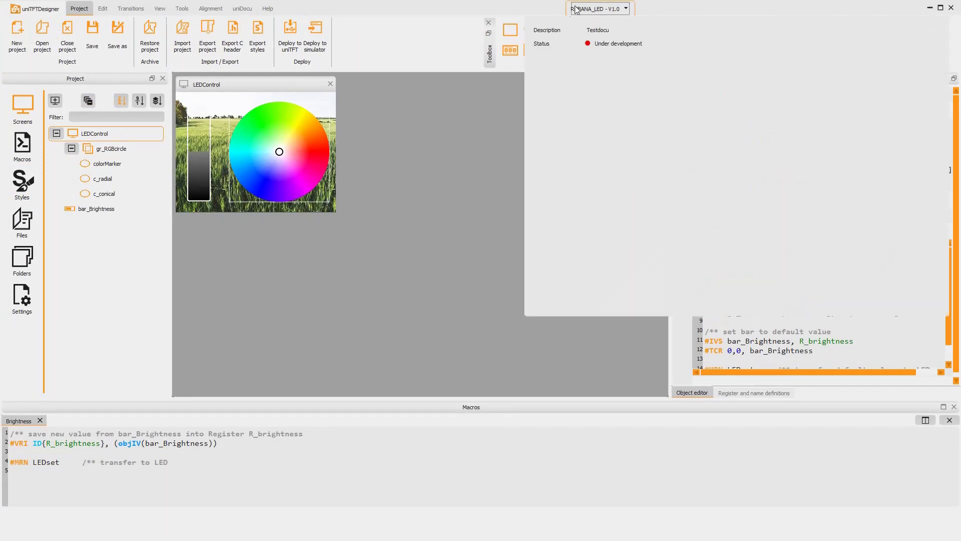
click(602, 10)
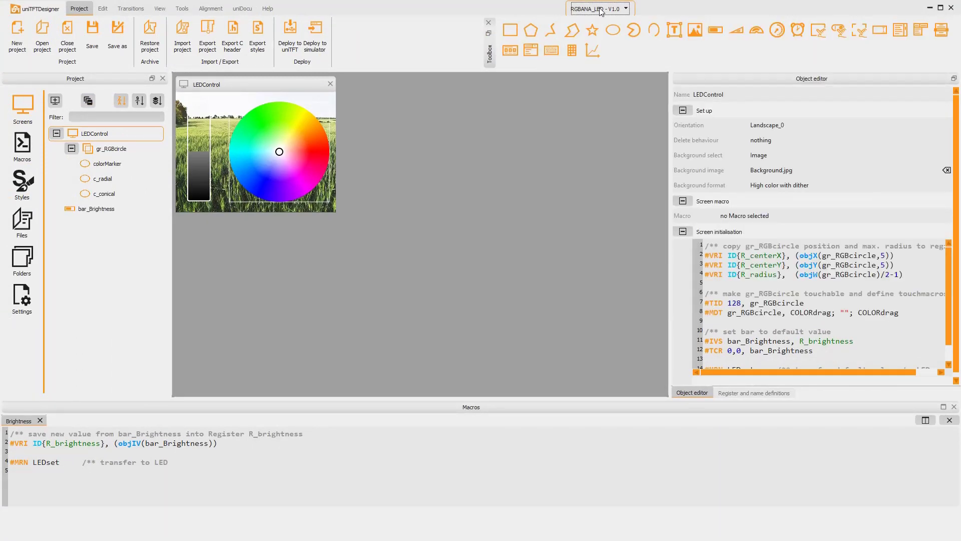
click(234, 10)
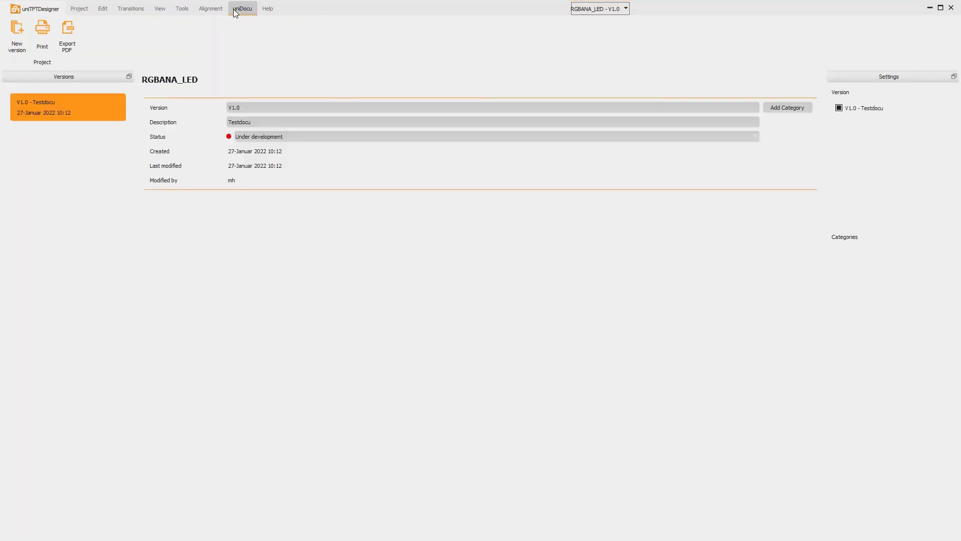